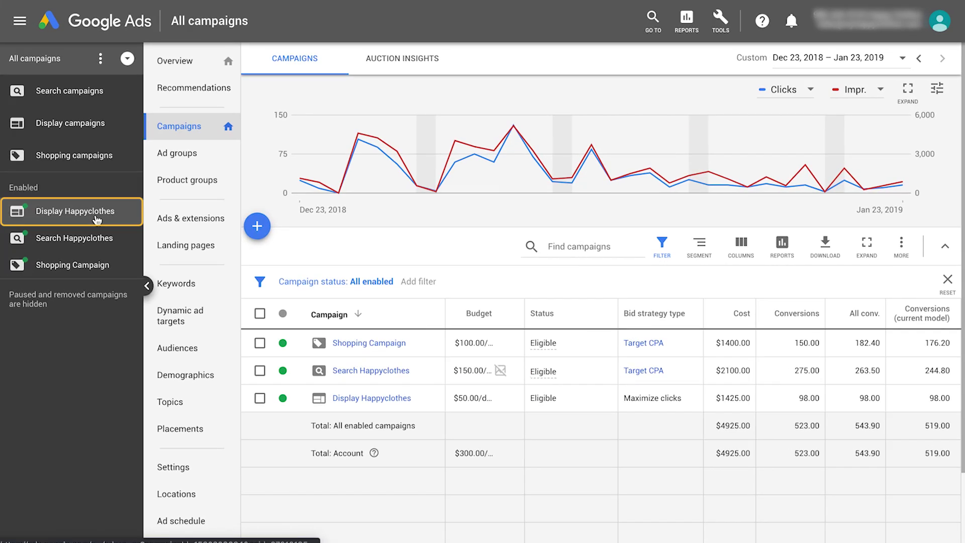
left_click(205, 234)
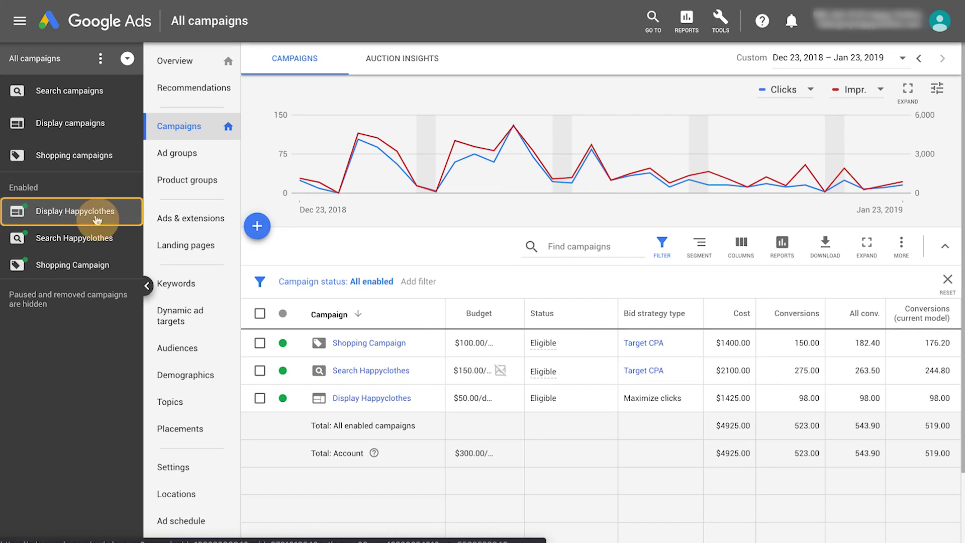
left_click(232, 171)
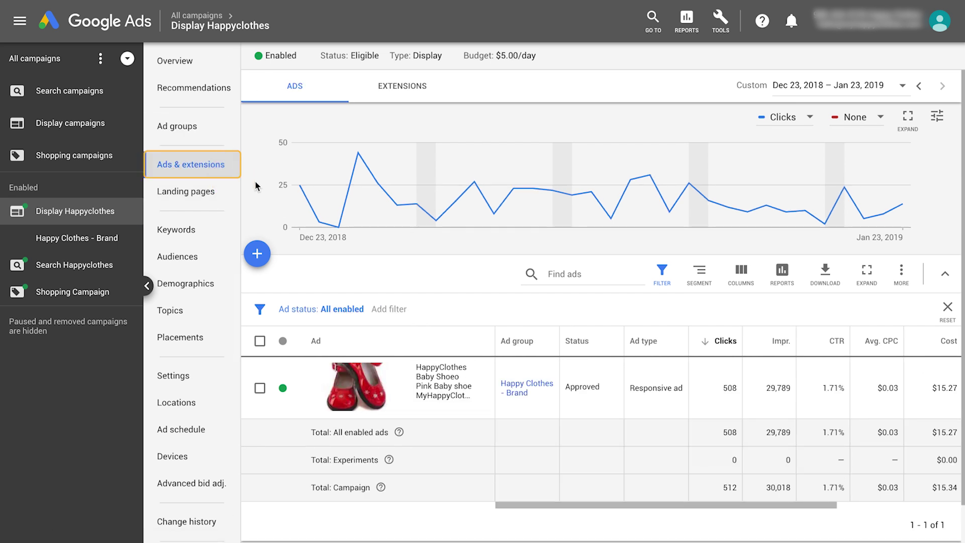
left_click(257, 254)
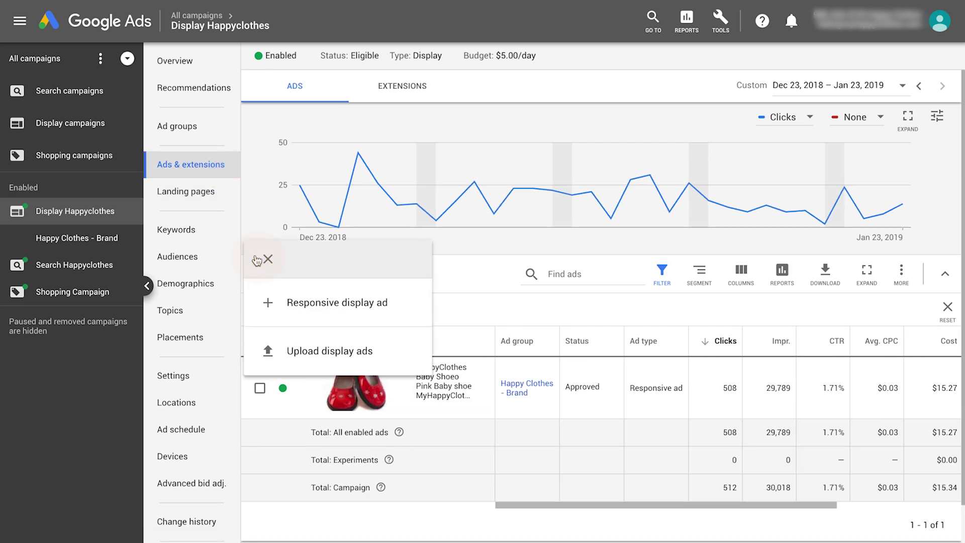
left_click(425, 306)
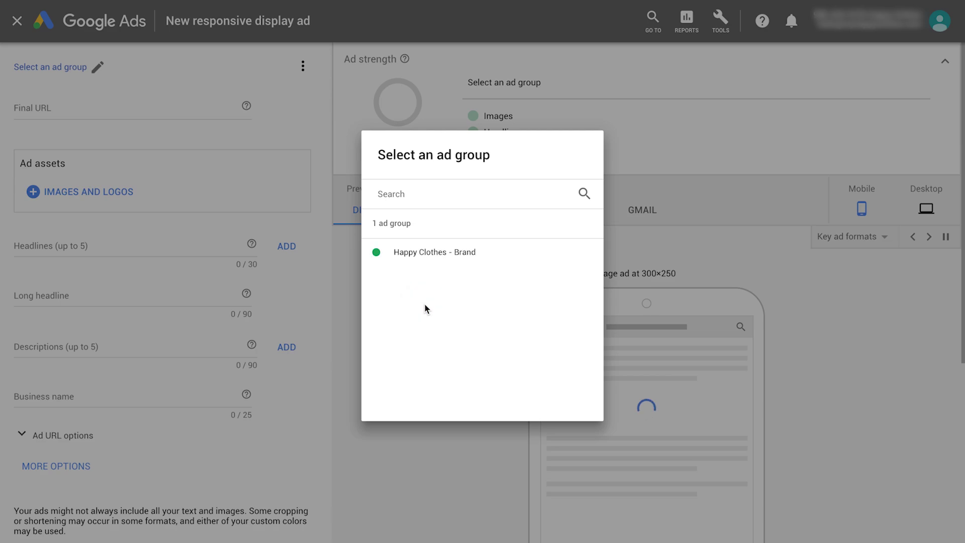
left_click(510, 257)
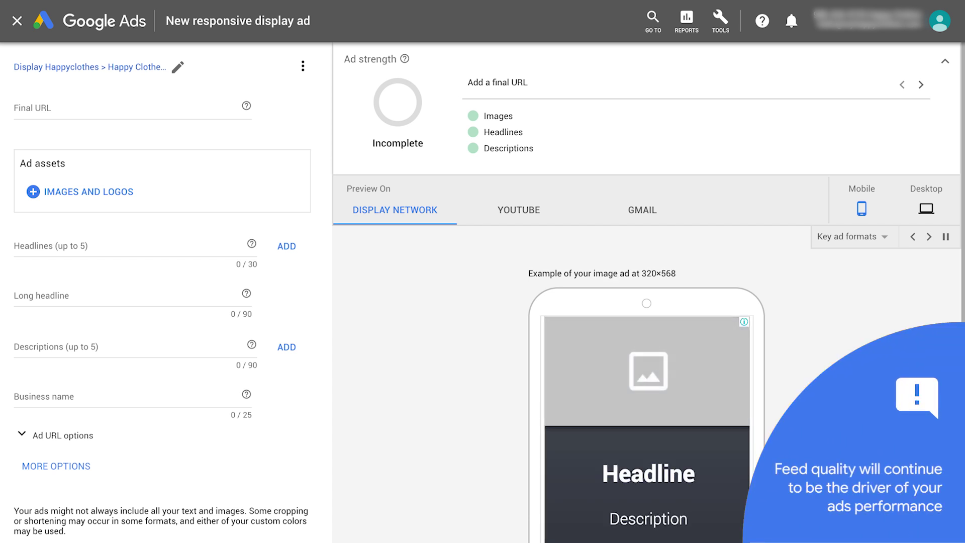
left_click(151, 113)
type("www.")
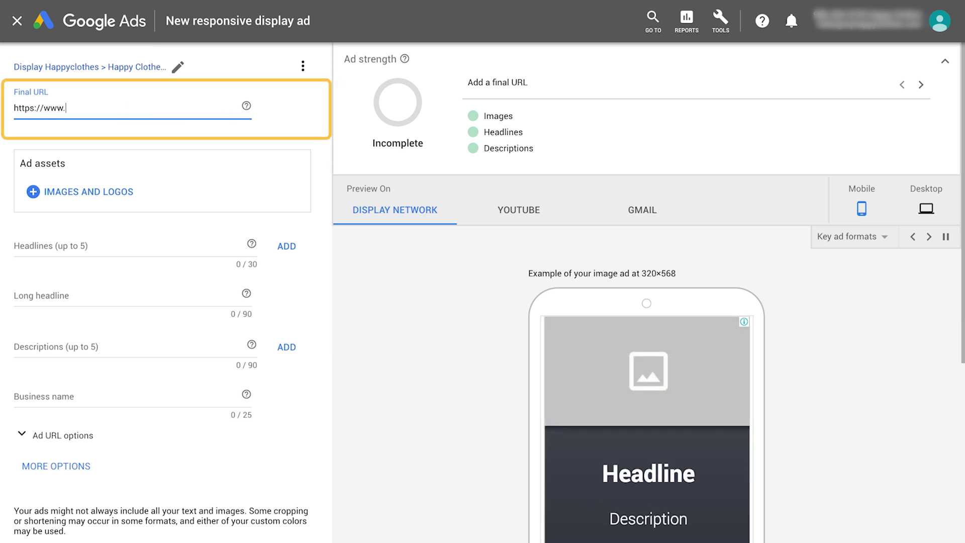
type("myhappyclothes.com")
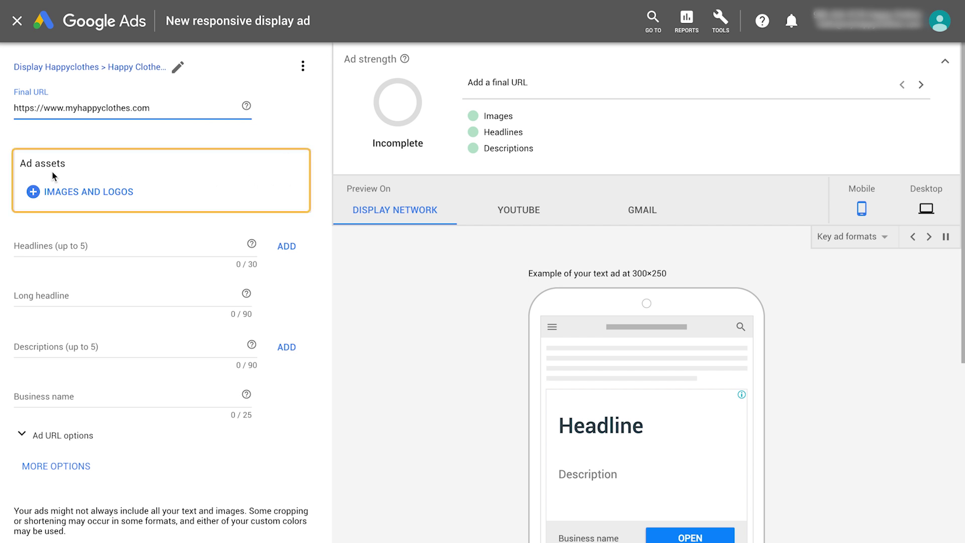
Look up images for myhappyclothes.com and stock 'children's cl', then upload your own photos
left_click(54, 192)
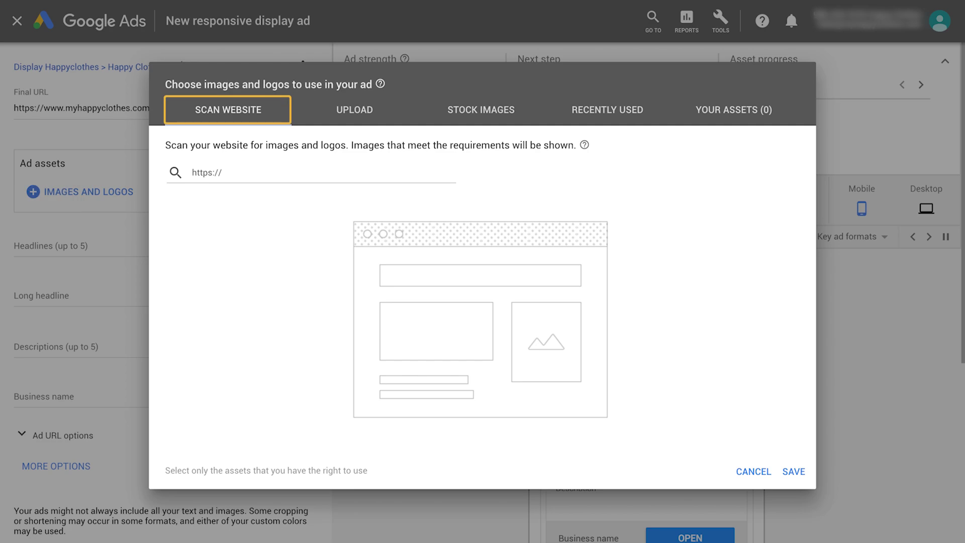
type("myhappycloth")
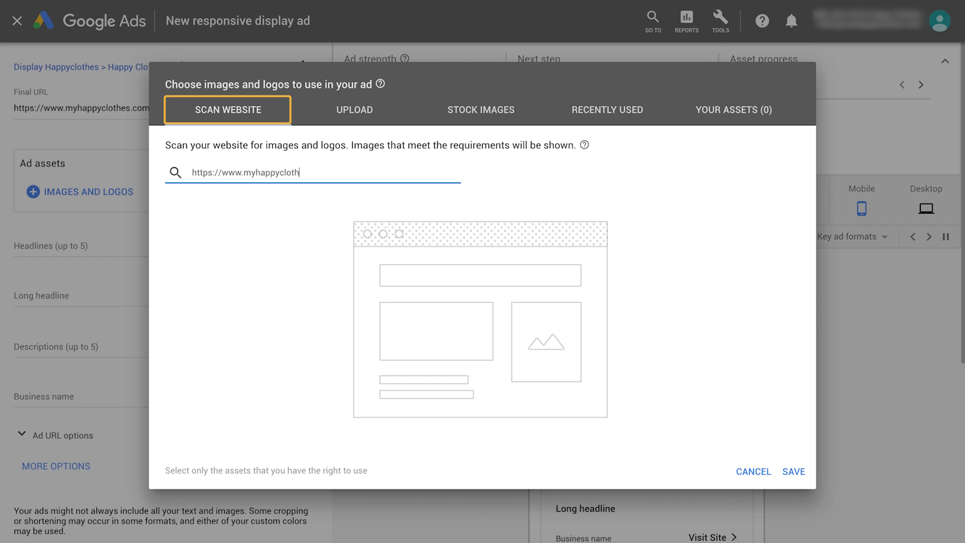
type("es.com")
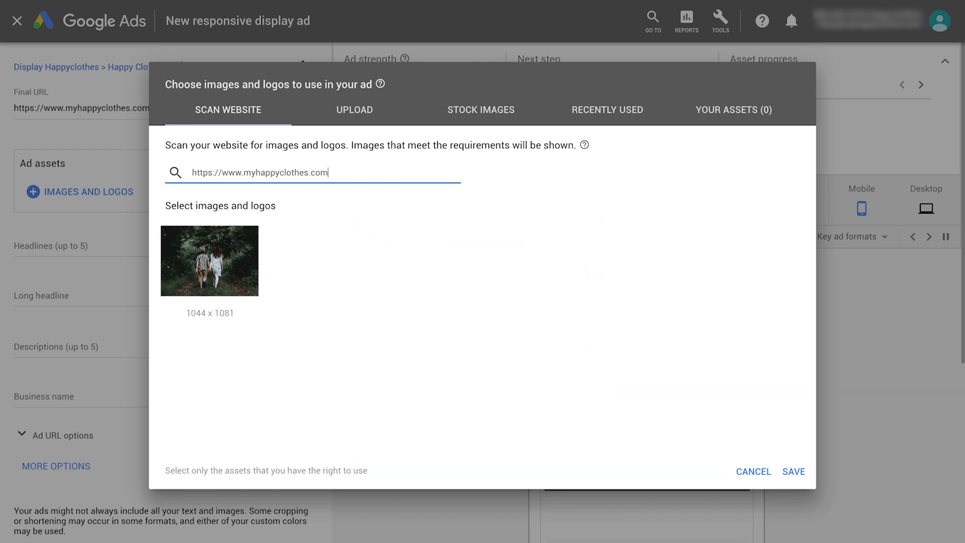
left_click(497, 114)
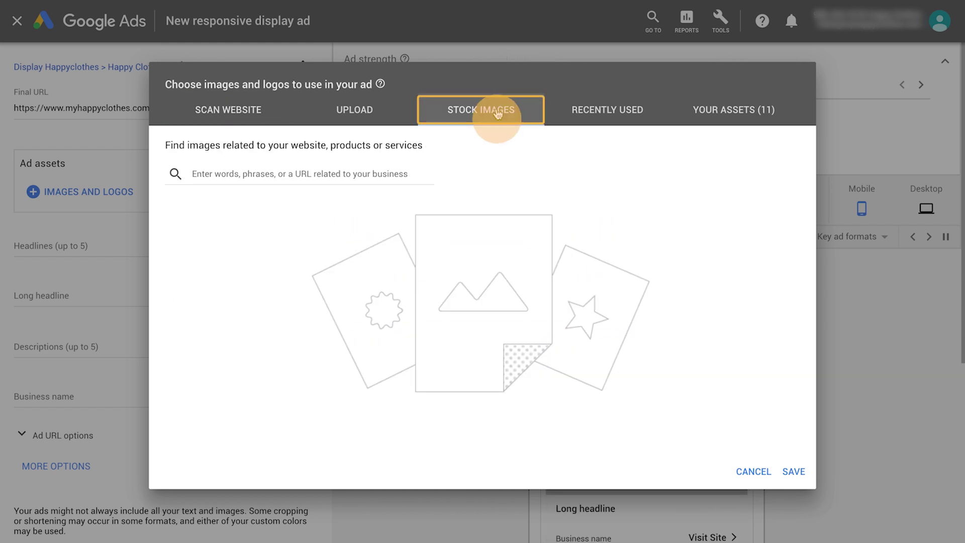
type("children")
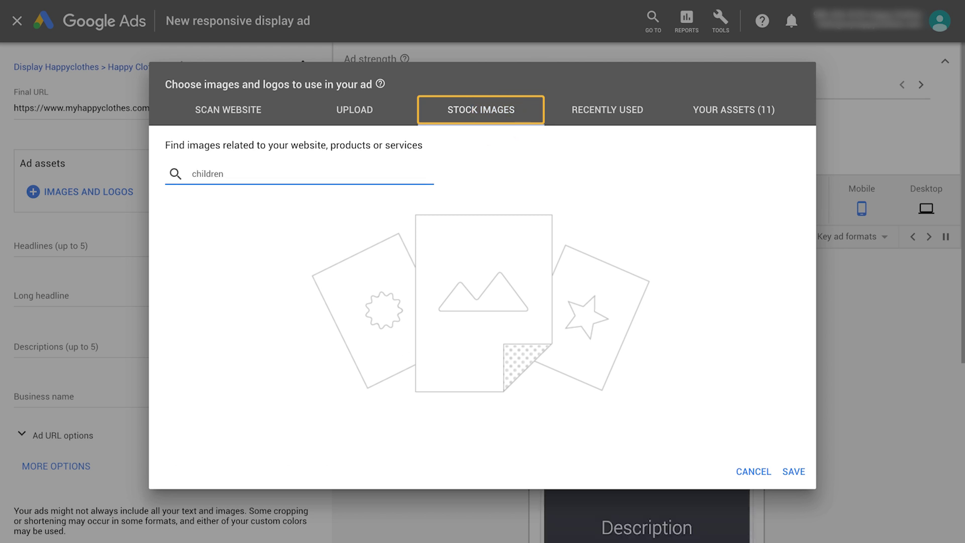
type("'s clothing")
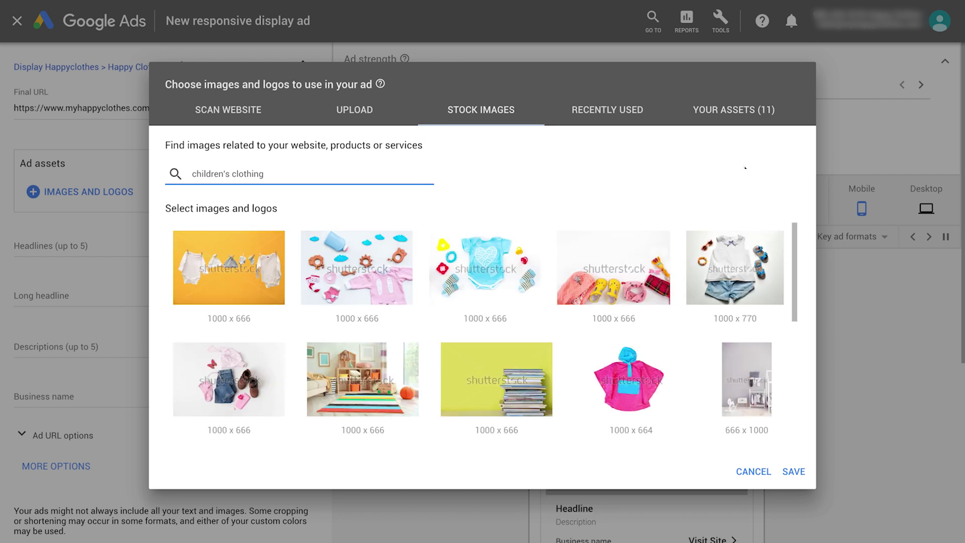
left_click(354, 110)
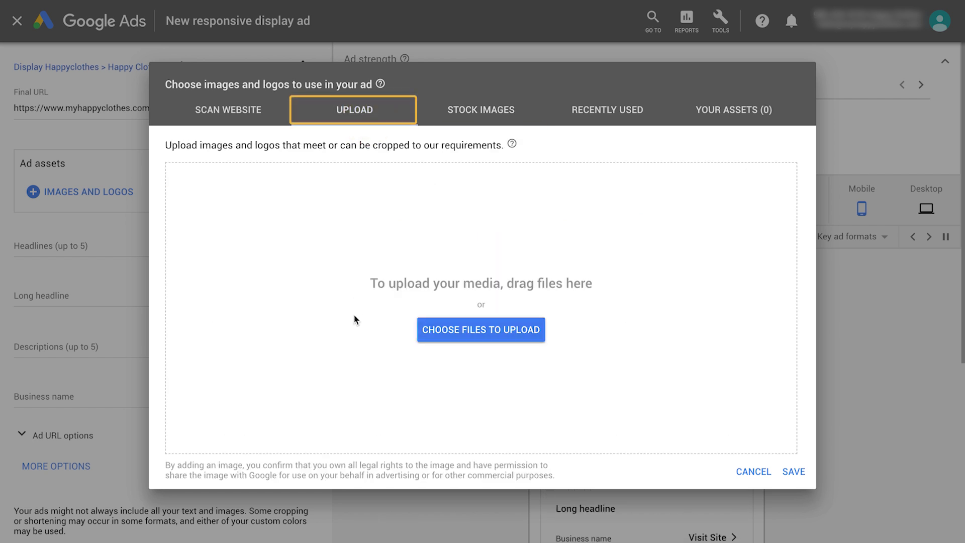
left_click(493, 328)
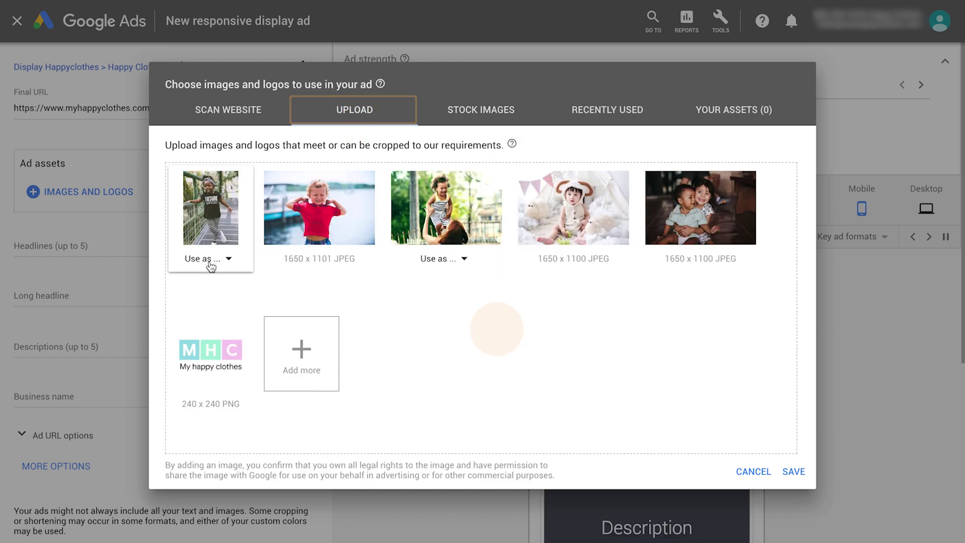
Crop both uploaded photos to landscape and square as ad images, and add them with the logo
left_click(211, 259)
left_click(209, 284)
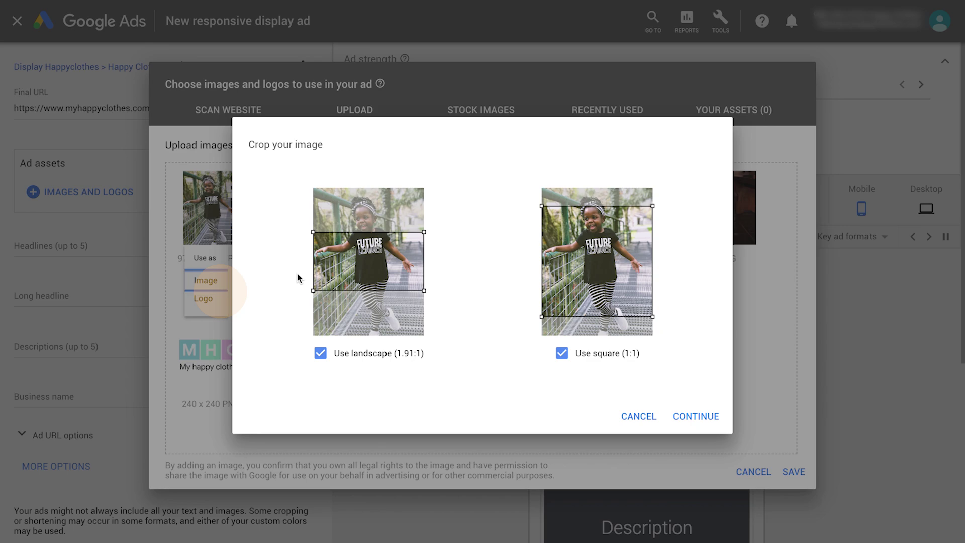
left_click_drag(362, 264, 367, 228)
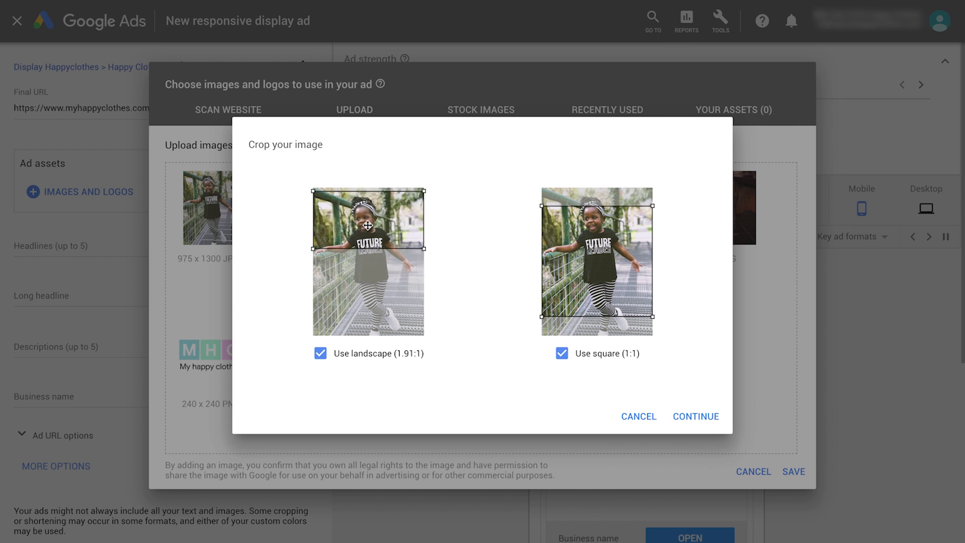
left_click_drag(587, 267, 611, 257)
left_click(718, 409)
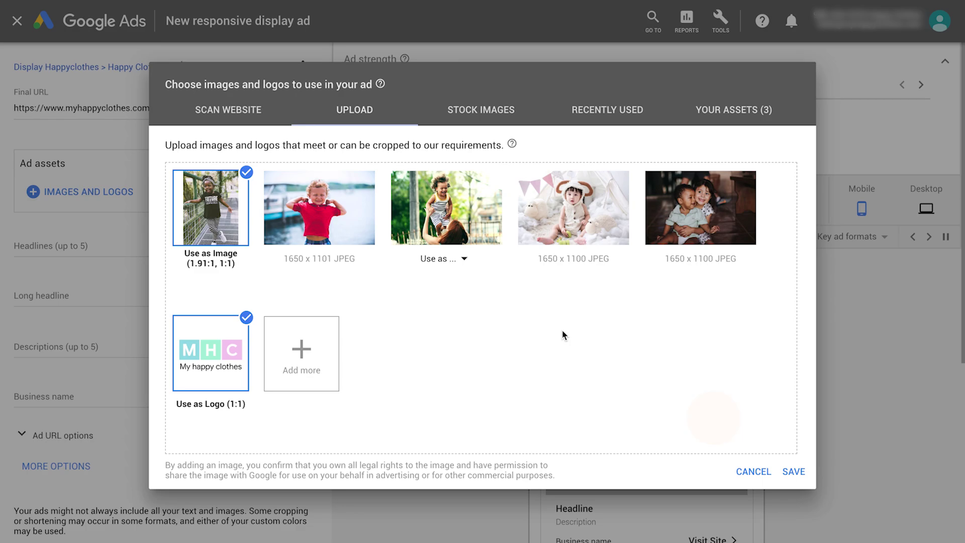
left_click(319, 288)
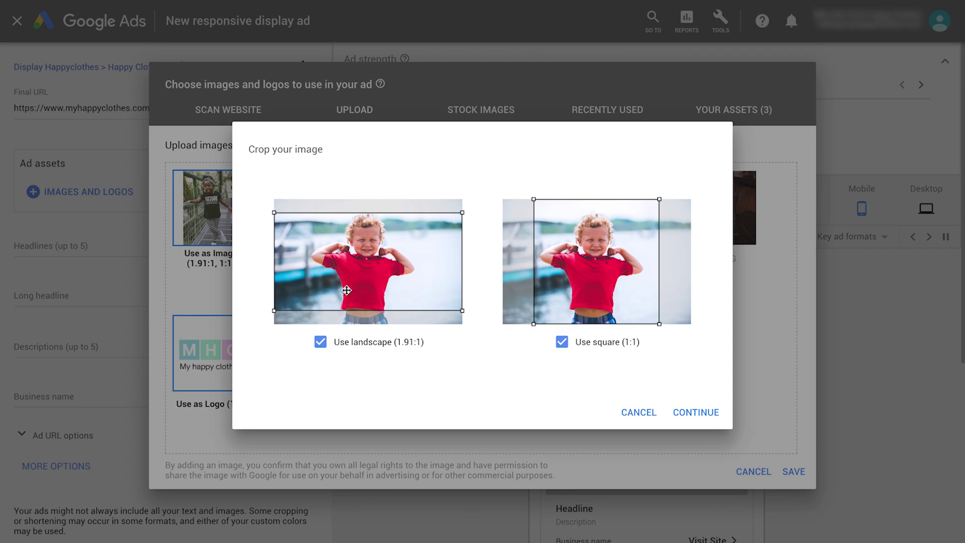
left_click(668, 411)
left_click(786, 487)
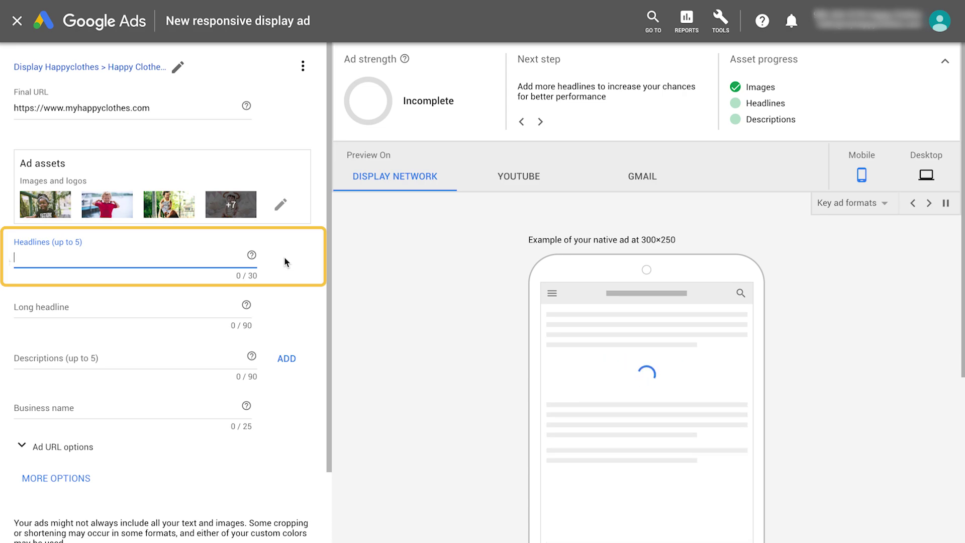
Enter the headlines 'My Happy Clothes' and 'Eco-fires'
type("My Happ")
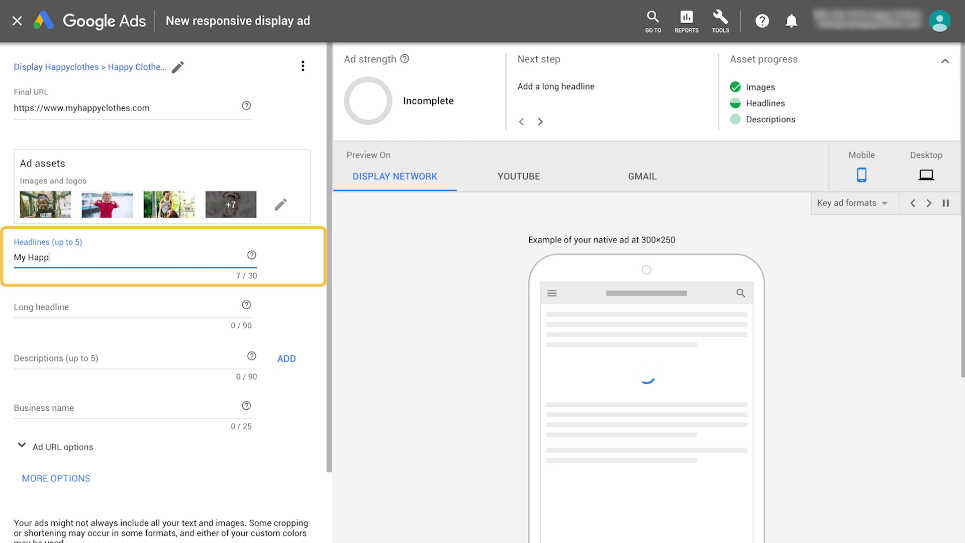
type("y Clothes")
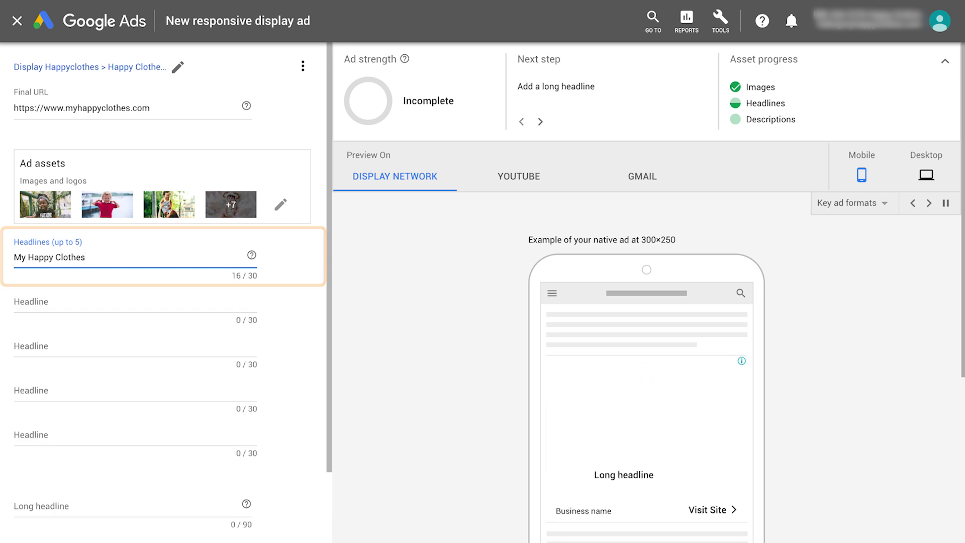
left_click(30, 302)
type("Eco-friendly fashio")
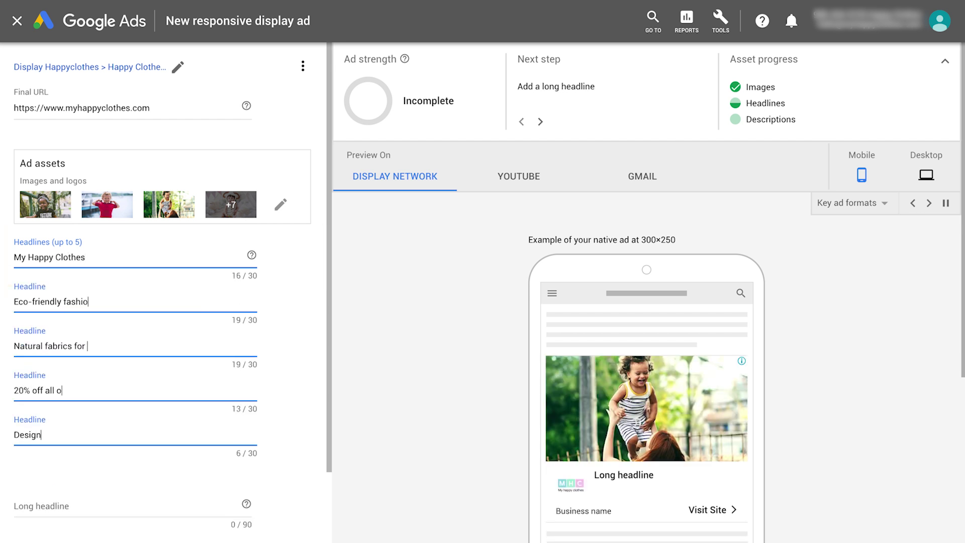
type("ires")
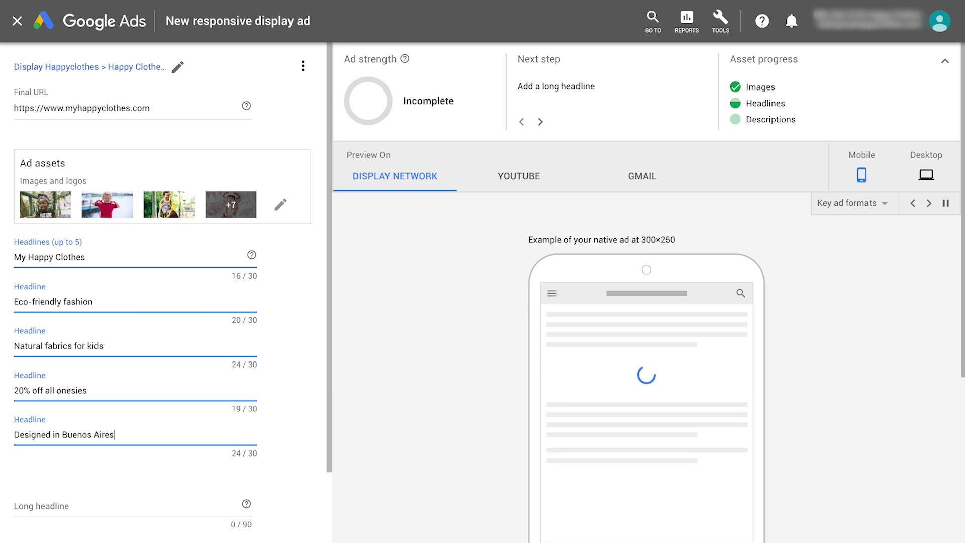
left_click_drag(331, 194, 324, 454)
Fill in the long headline and the business name 'My Happy Clothes'
left_click(126, 258)
type("Fa")
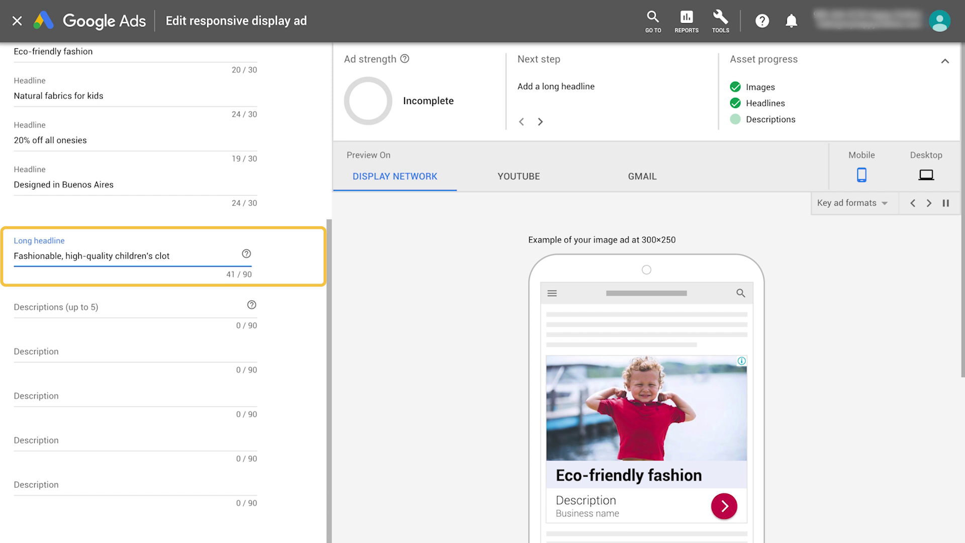
type("afted from")
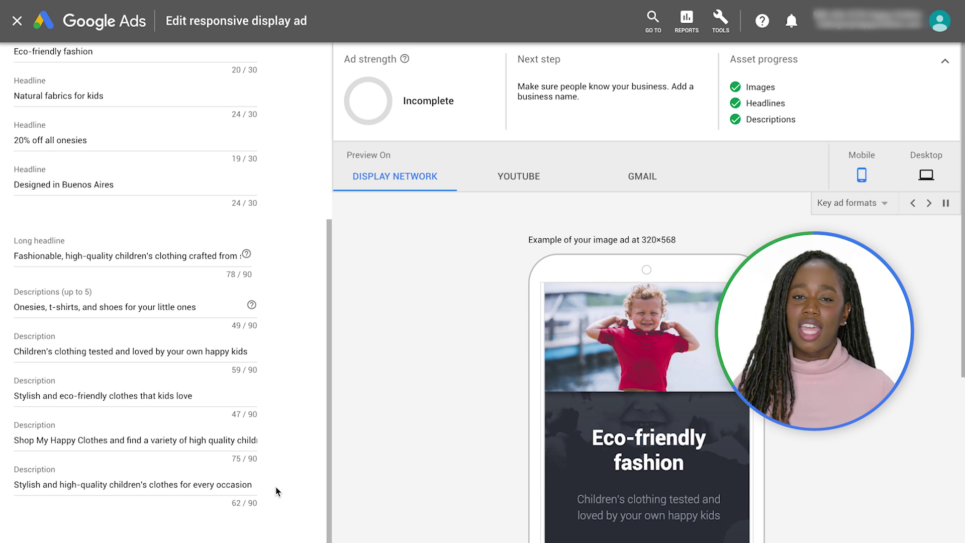
scroll(276, 485, "down", 5)
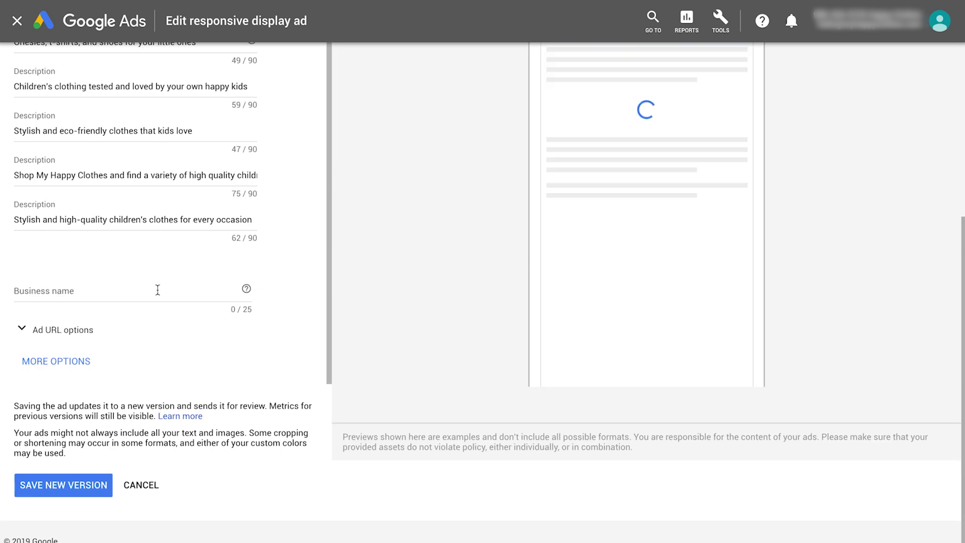
left_click(157, 290)
type("My Happy Clothe")
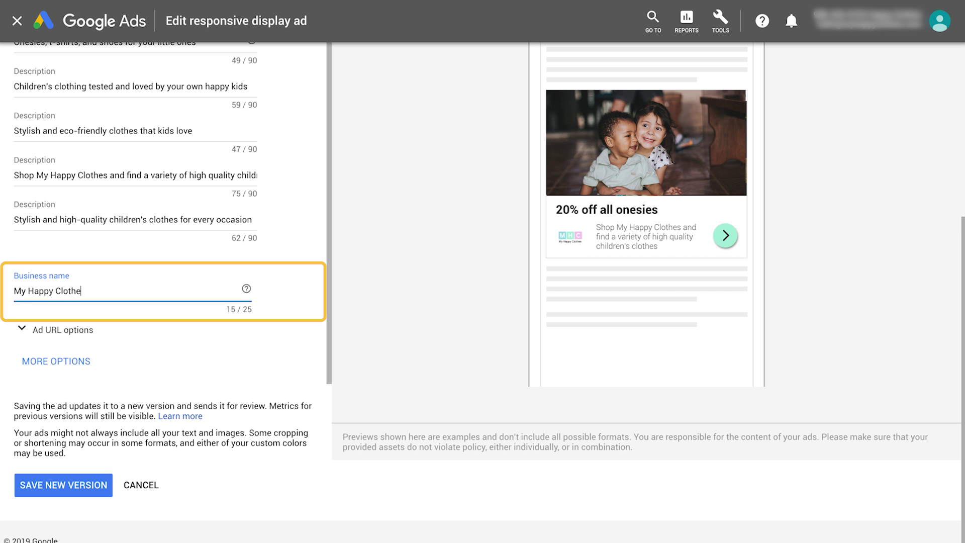
type("s")
scroll(482, 292, "up", 5)
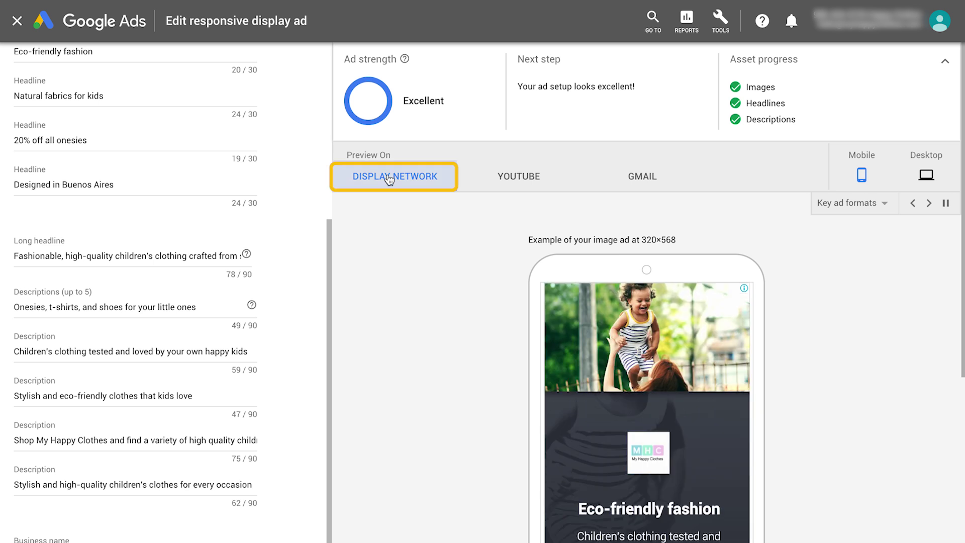
Preview the ad on YouTube and Gmail in desktop and mobile, then list the key ad formats
left_click(508, 175)
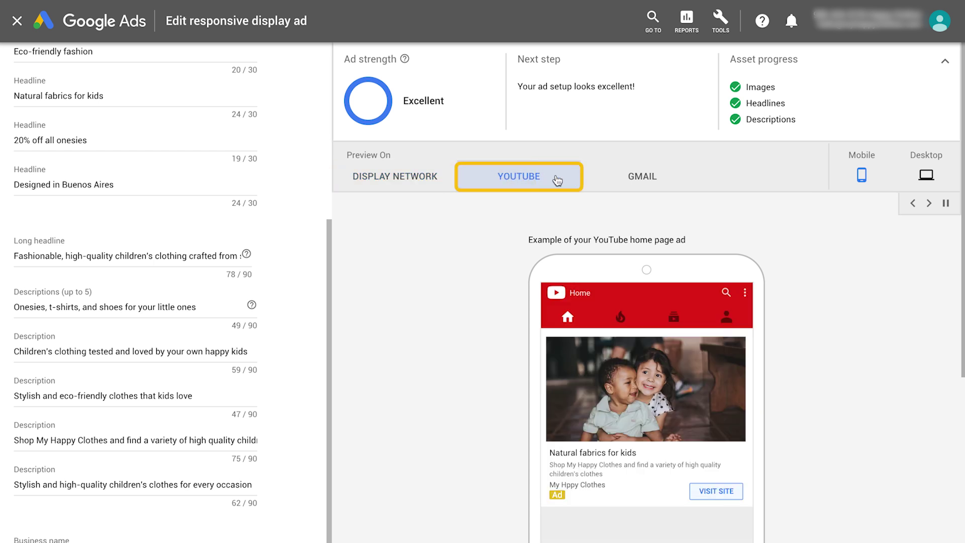
left_click(646, 176)
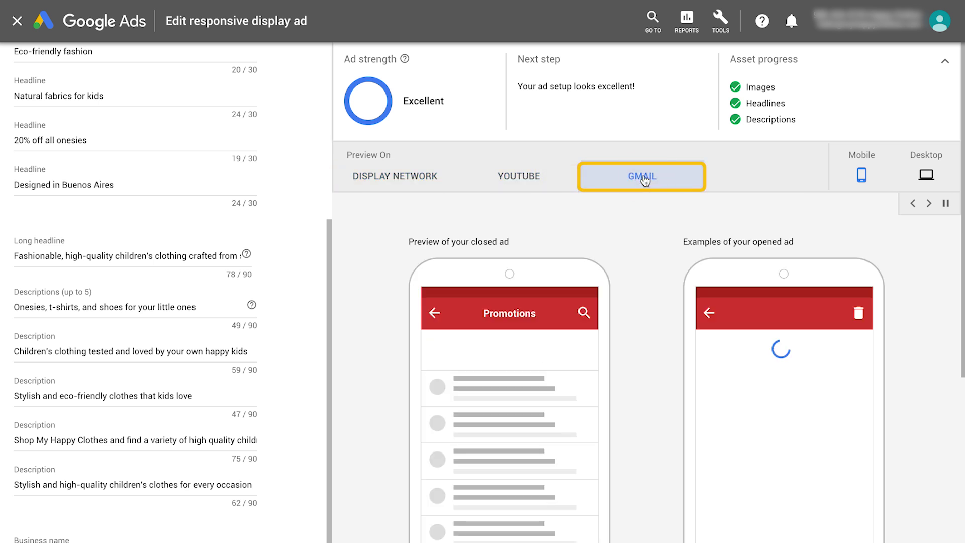
left_click(925, 176)
left_click(861, 174)
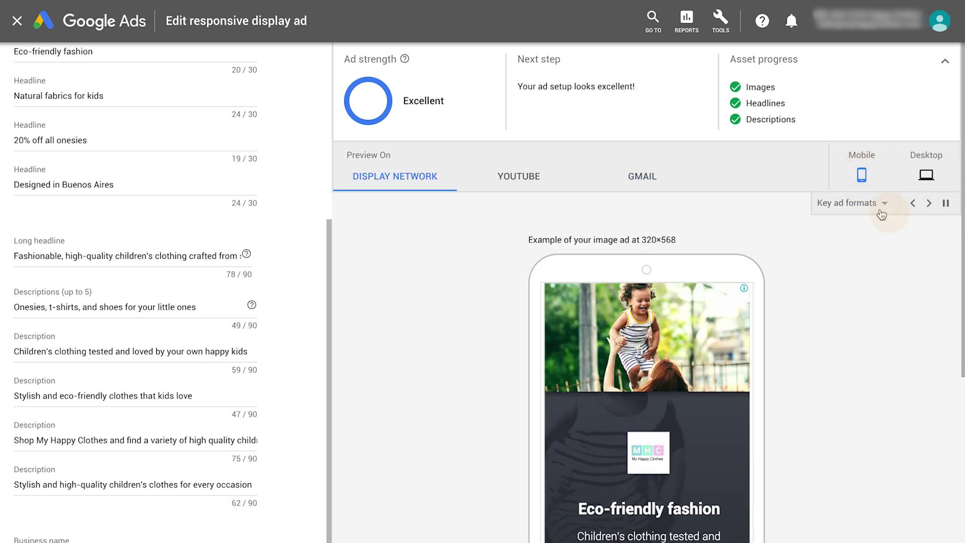
left_click(881, 213)
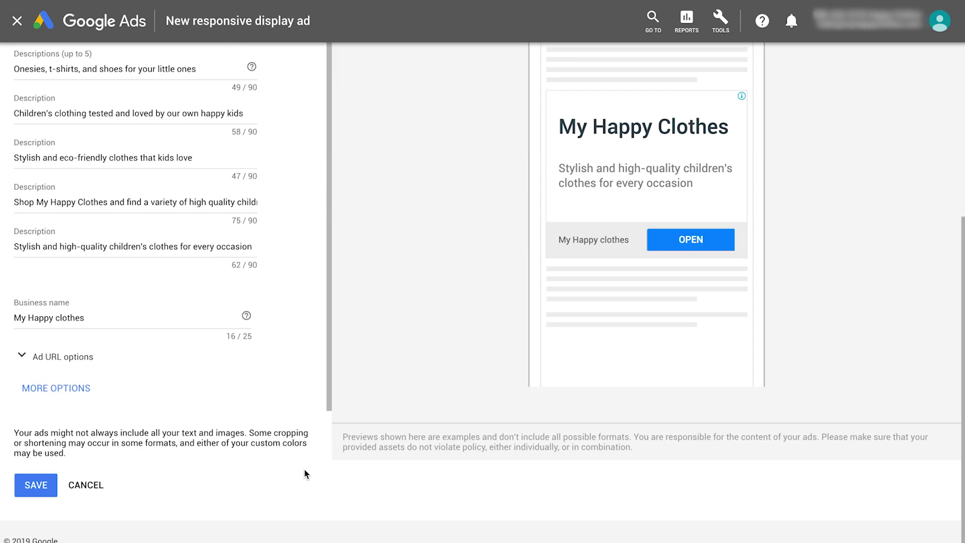
Save the new responsive display ad
left_click(28, 491)
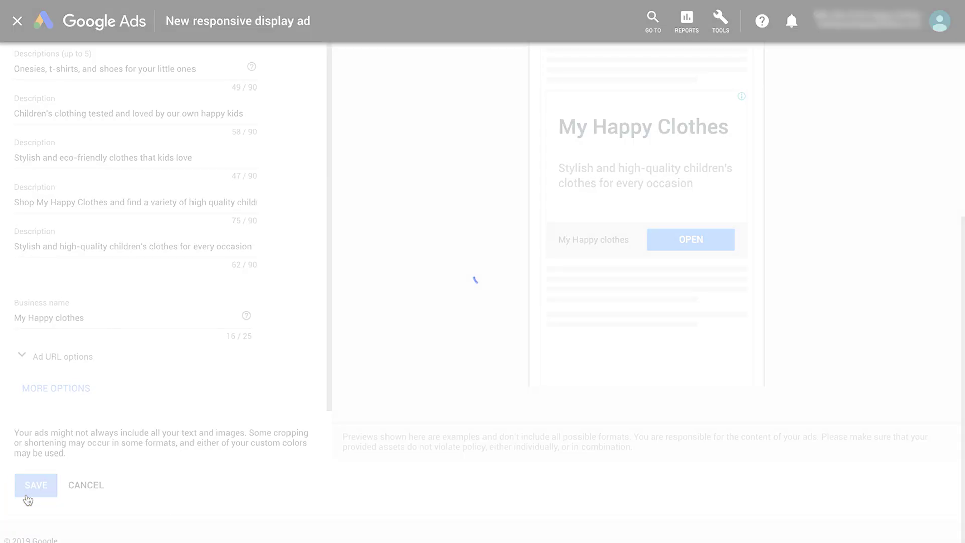